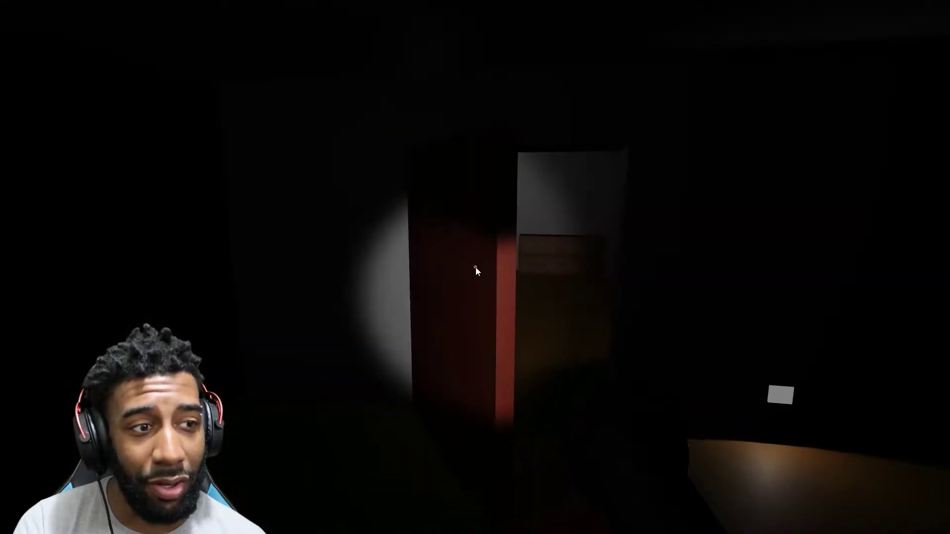
pyautogui.press('w')
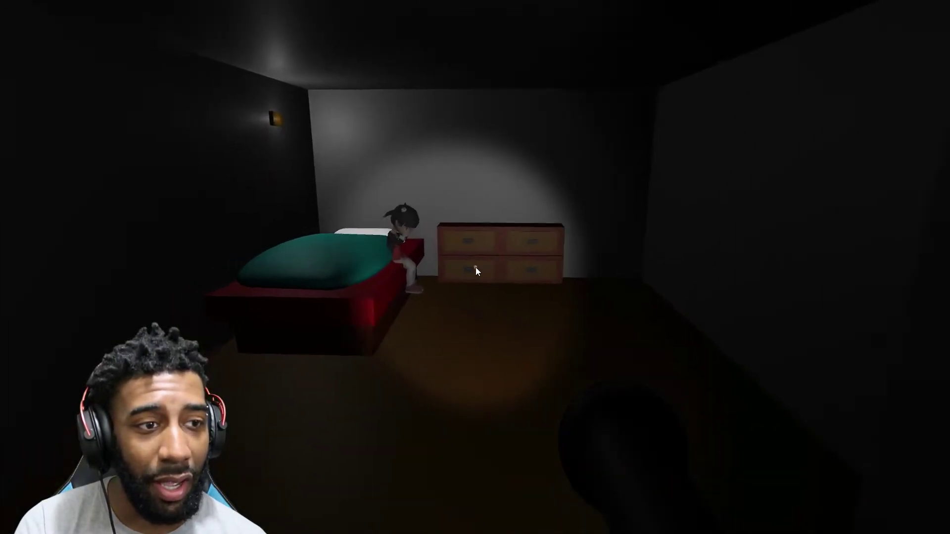
pyautogui.press('w')
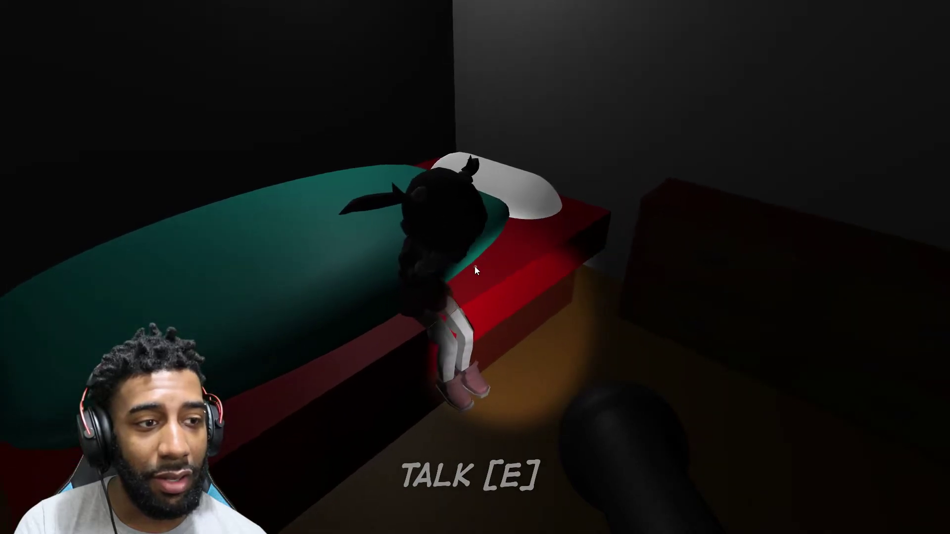
pyautogui.press('e')
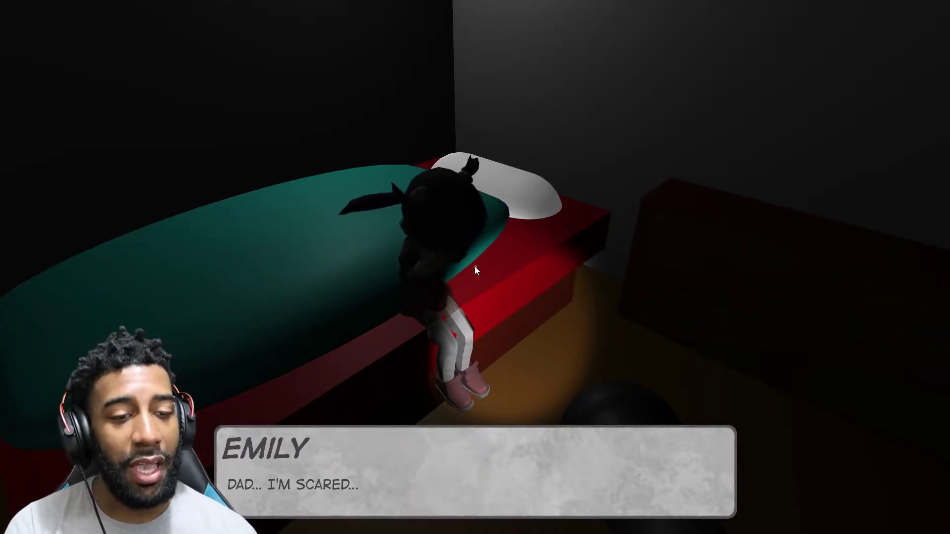
pyautogui.press('e')
pyautogui.press('e')
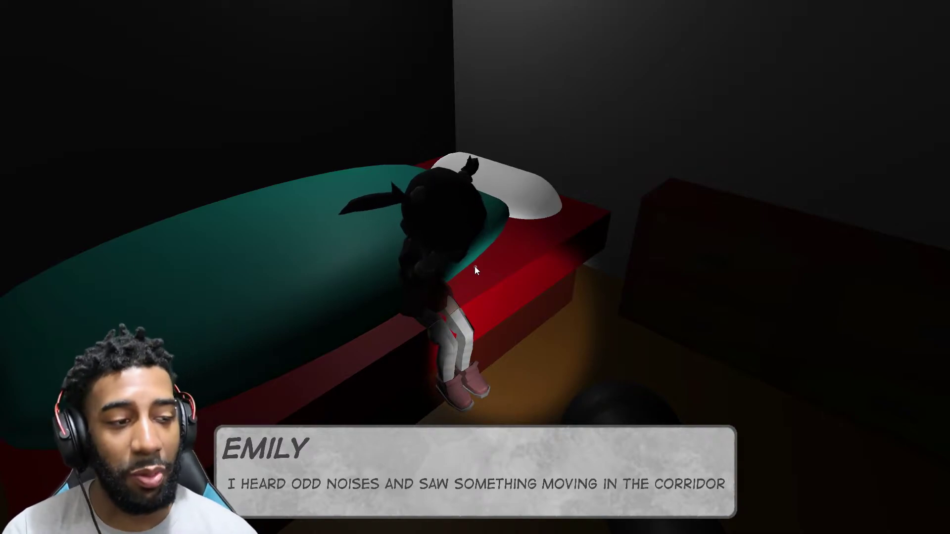
pyautogui.press('e')
pyautogui.press('e')
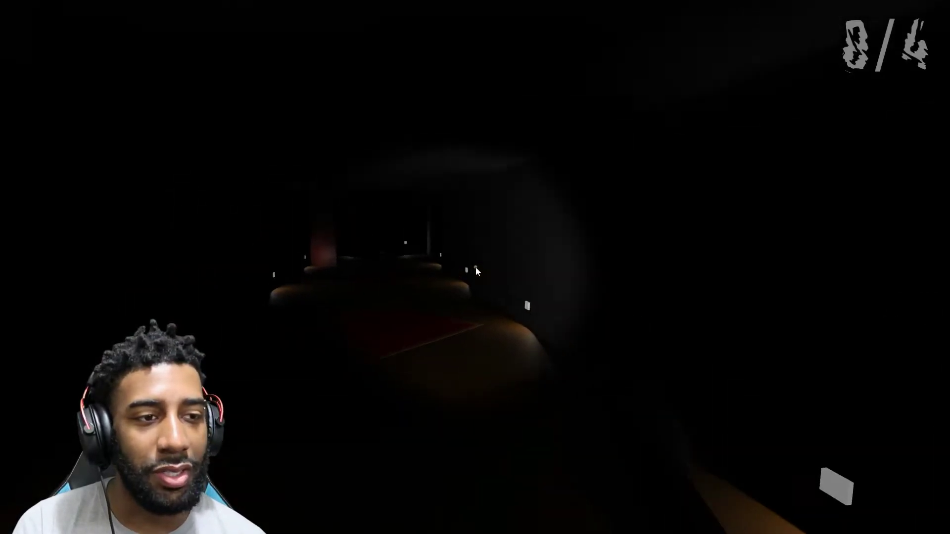
pyautogui.press('w')
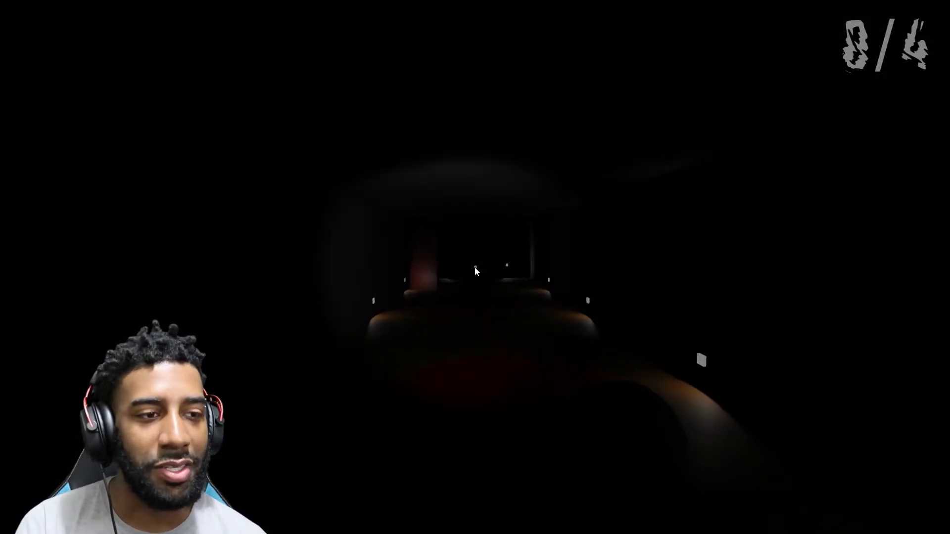
pyautogui.press('w')
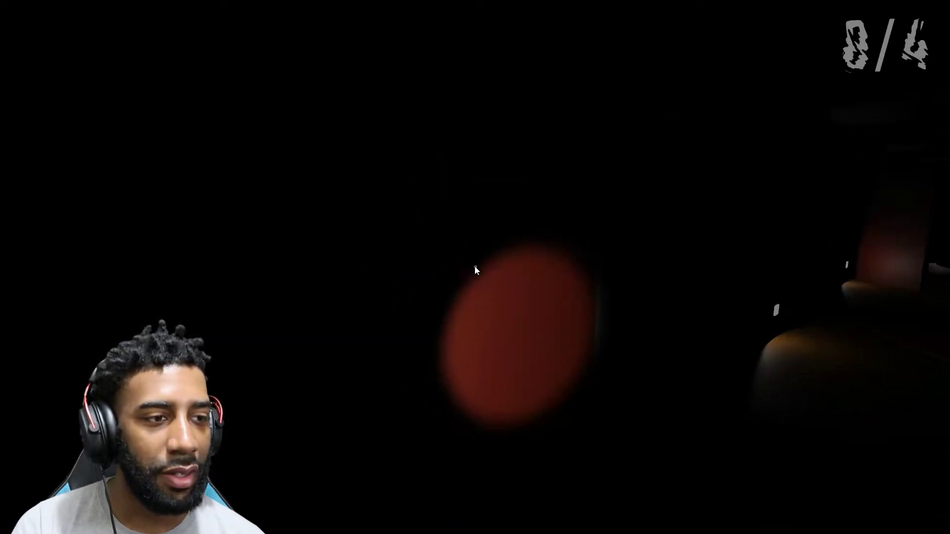
pyautogui.press('w')
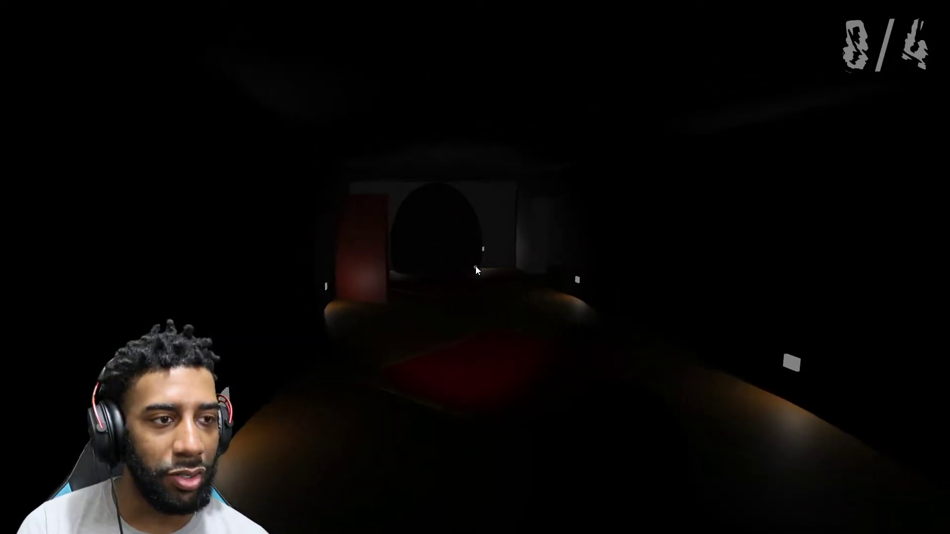
pyautogui.press('w')
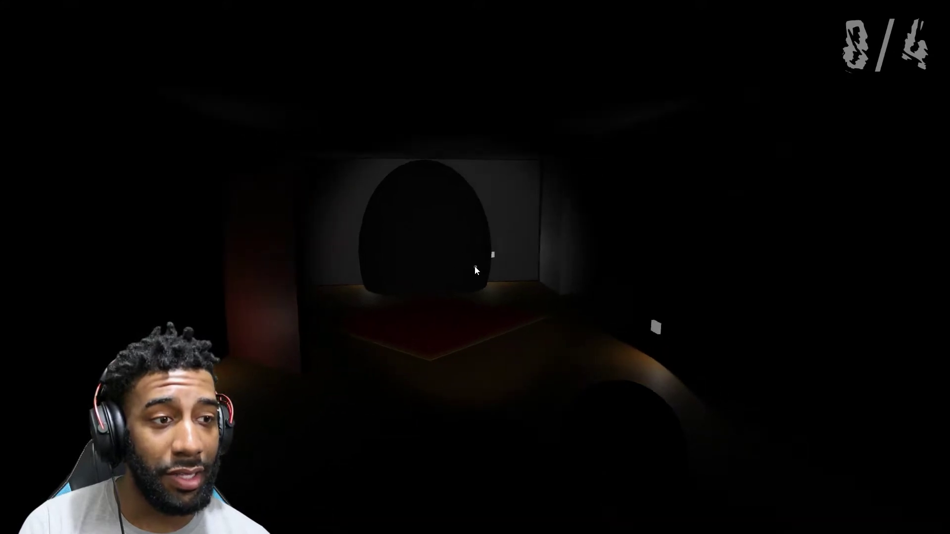
pyautogui.press('w')
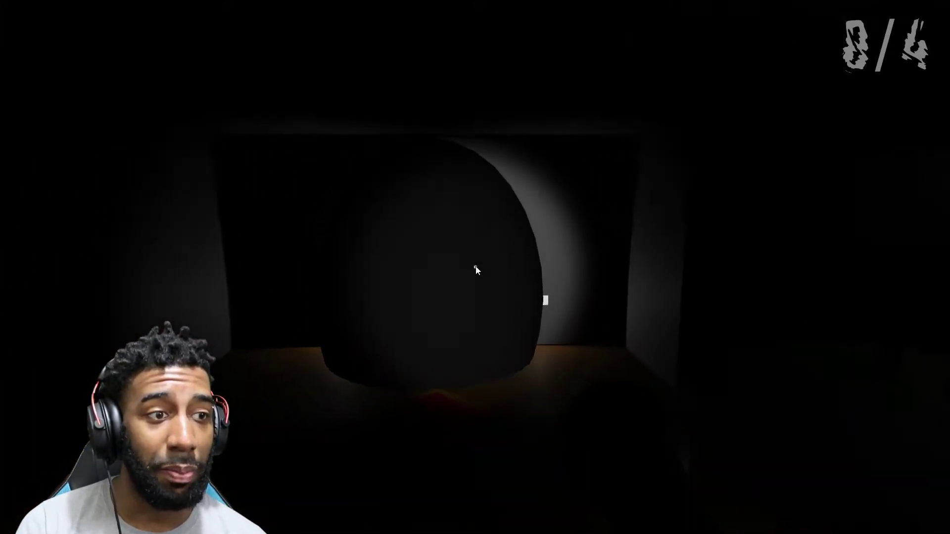
pyautogui.press('w')
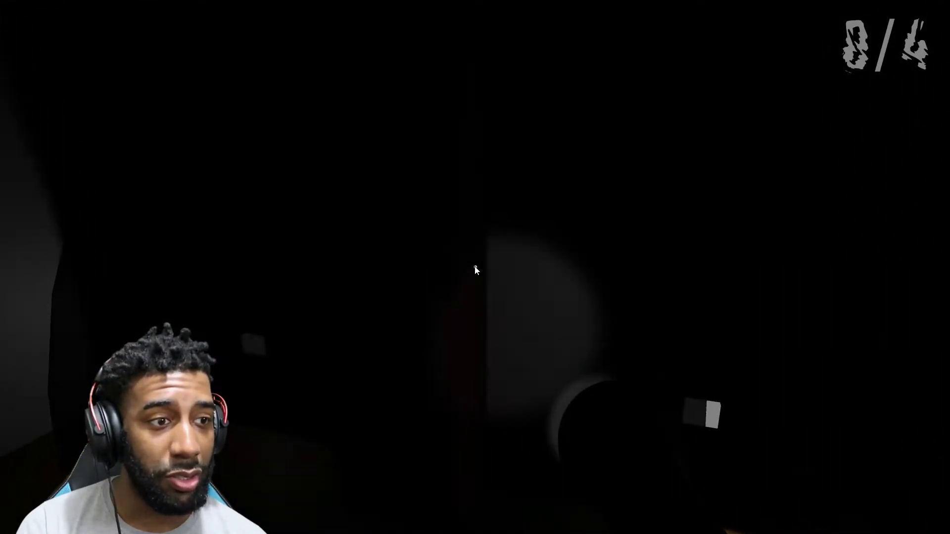
pyautogui.press('w')
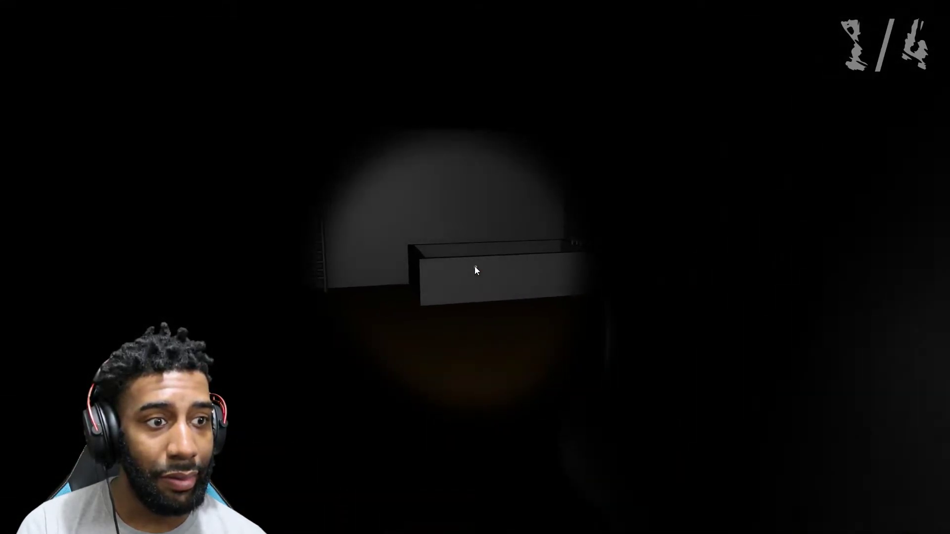
pyautogui.press('w')
pyautogui.press('w')
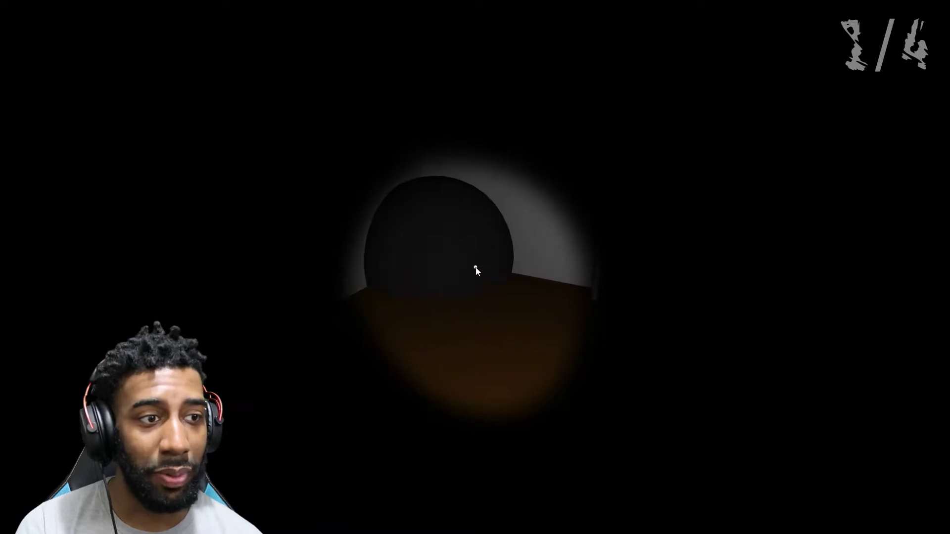
pyautogui.press('w')
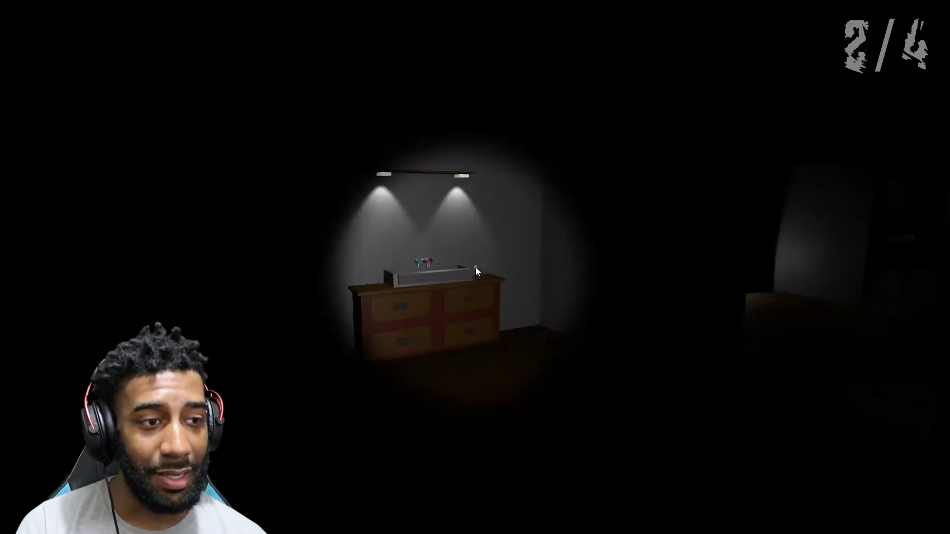
pyautogui.press('w')
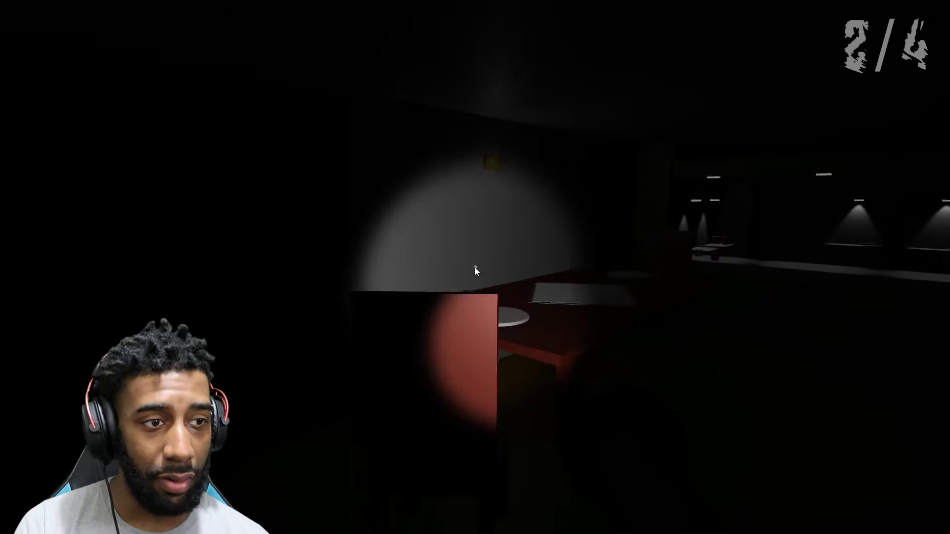
pyautogui.press('w')
pyautogui.press('w')
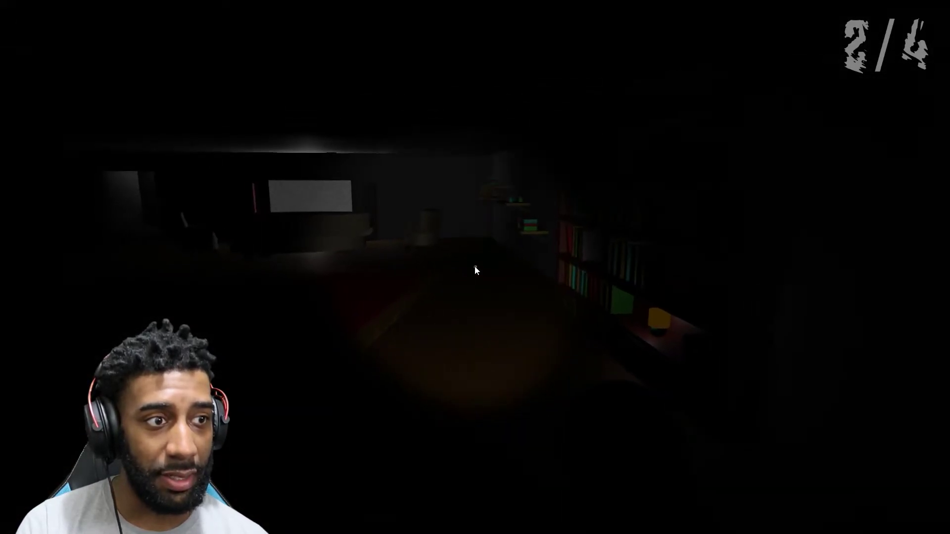
pyautogui.press('w')
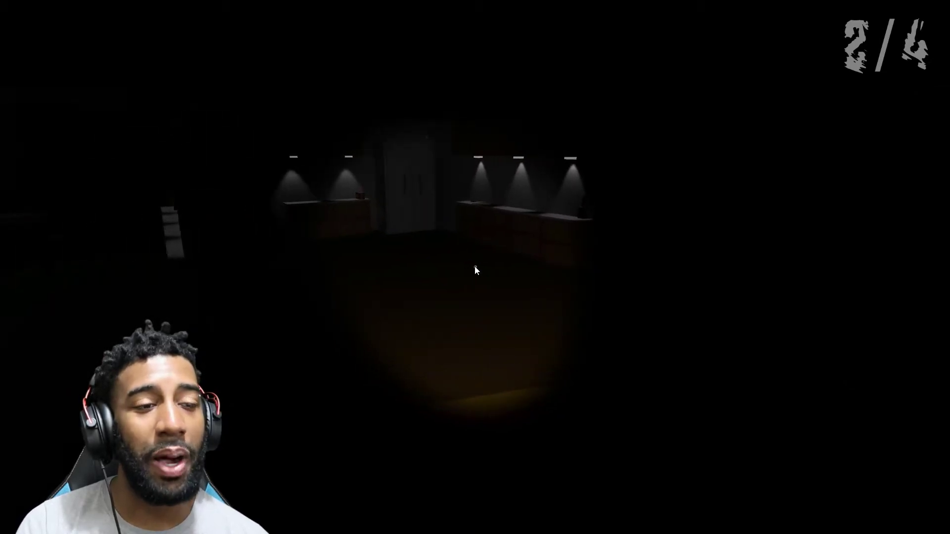
pyautogui.press('w')
pyautogui.press('w')
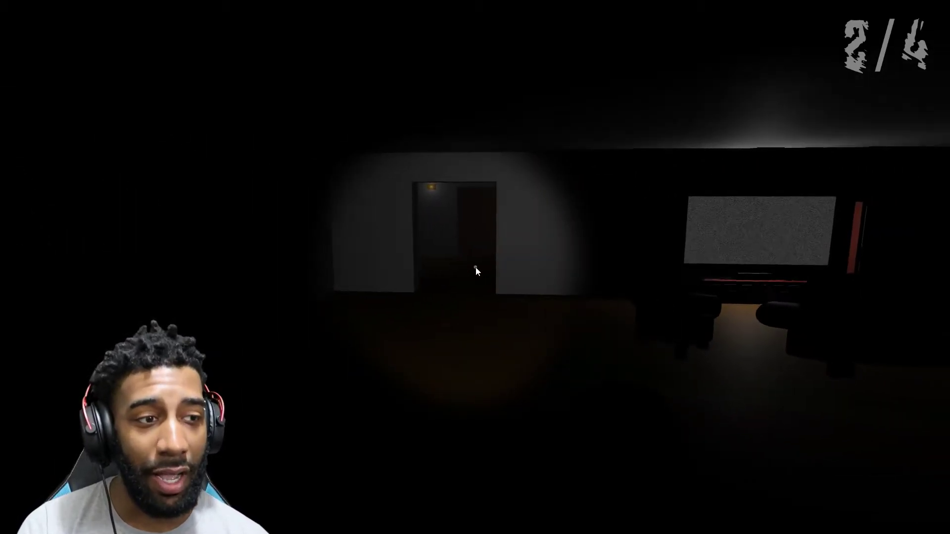
pyautogui.press('w')
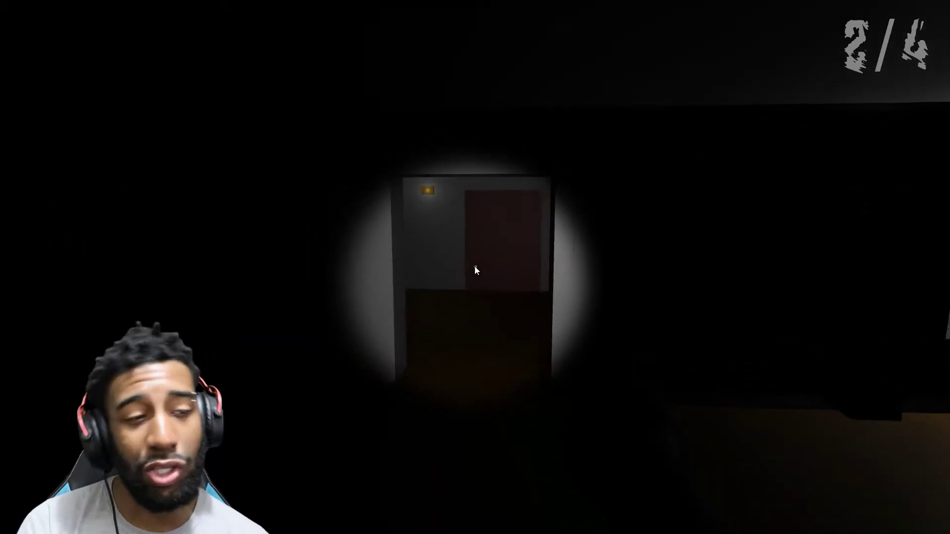
pyautogui.press('w')
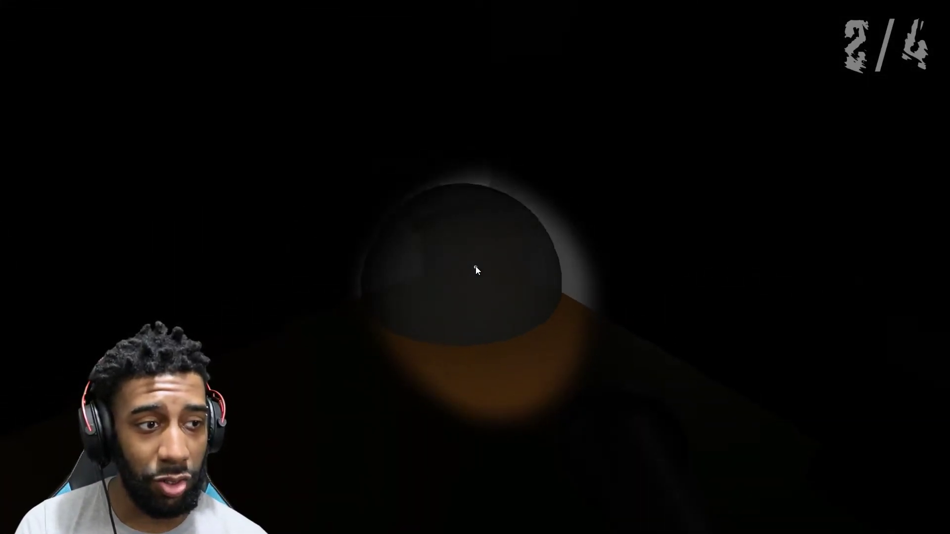
pyautogui.click(475, 267)
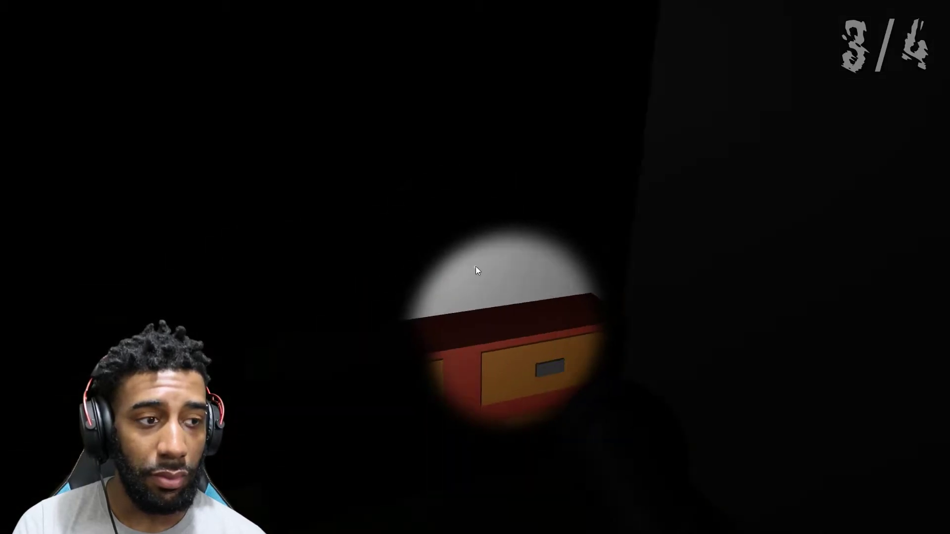
pyautogui.press('w')
pyautogui.press('w')
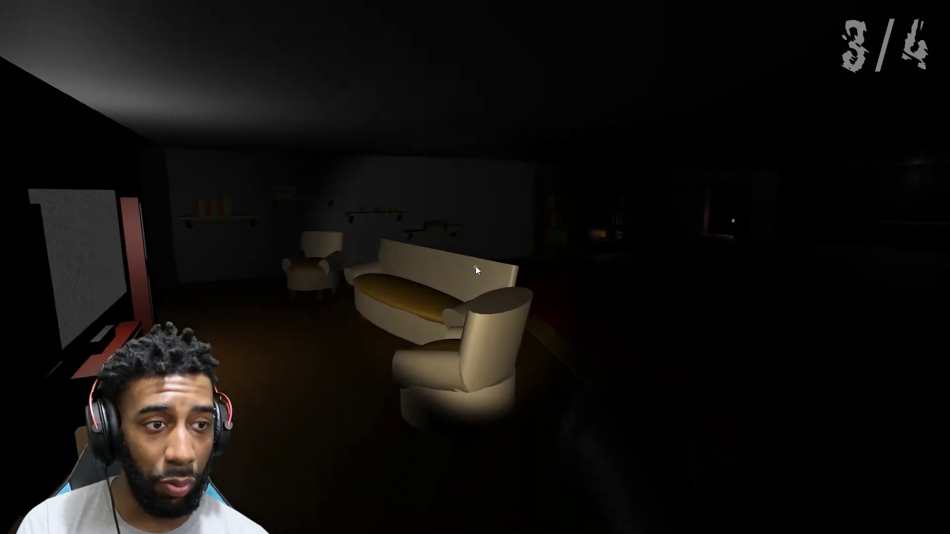
pyautogui.press('w')
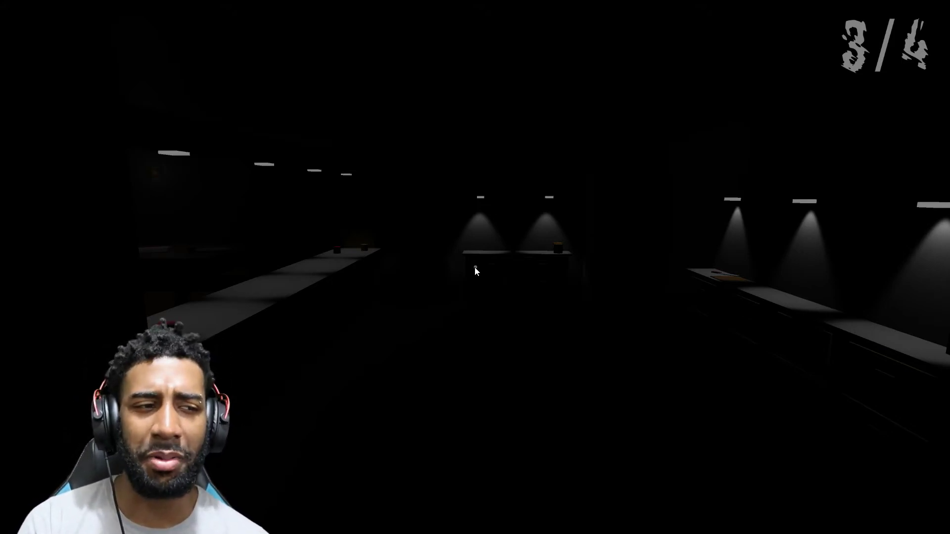
pyautogui.press('f')
pyautogui.press('w')
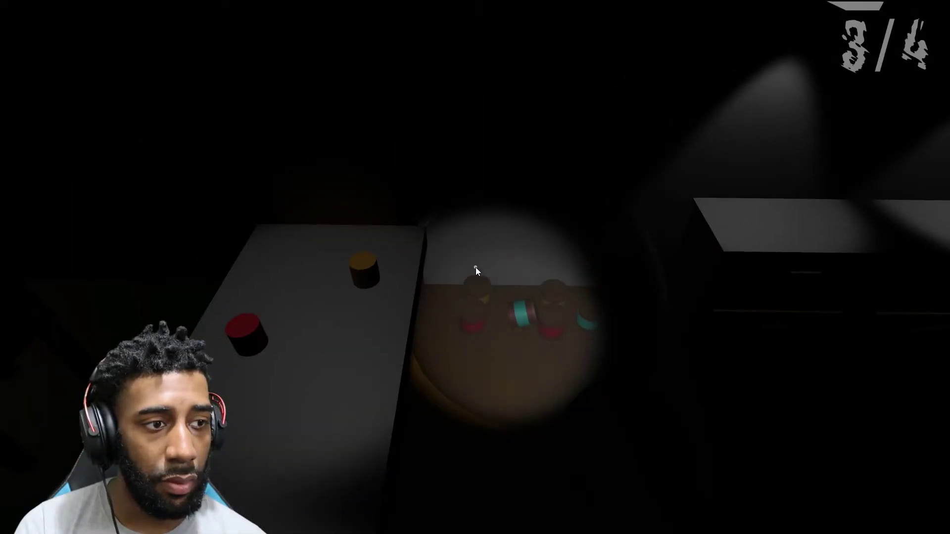
pyautogui.click(474, 268)
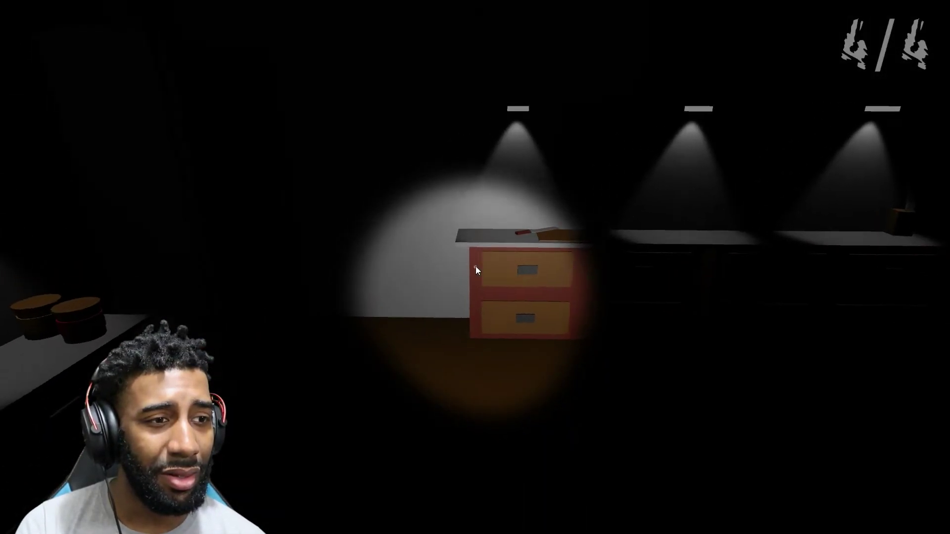